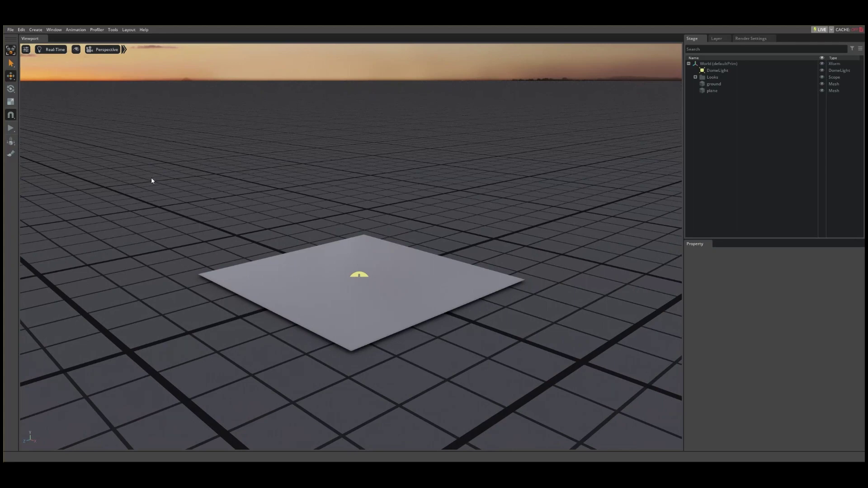
# - Turn on vertex painting with a green brush on primvars:displayColor, size 5.0, Replace mode
pyautogui.click(11, 154)
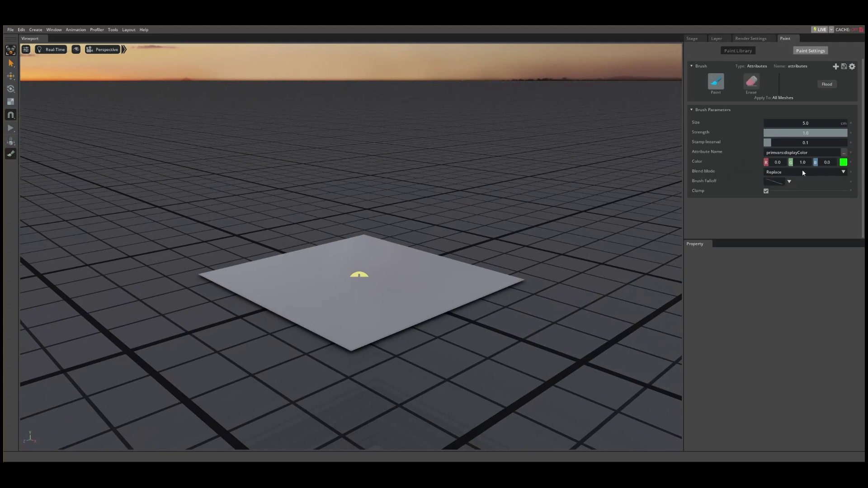
pyautogui.click(826, 175)
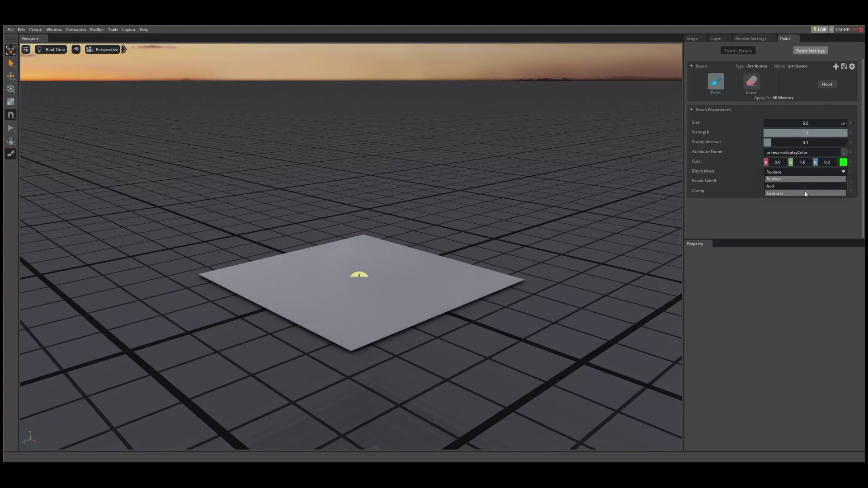
pyautogui.click(802, 211)
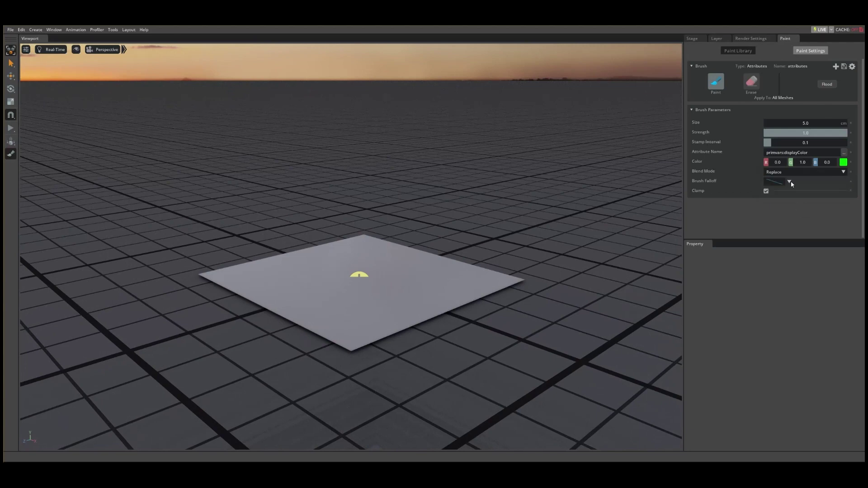
pyautogui.click(790, 183)
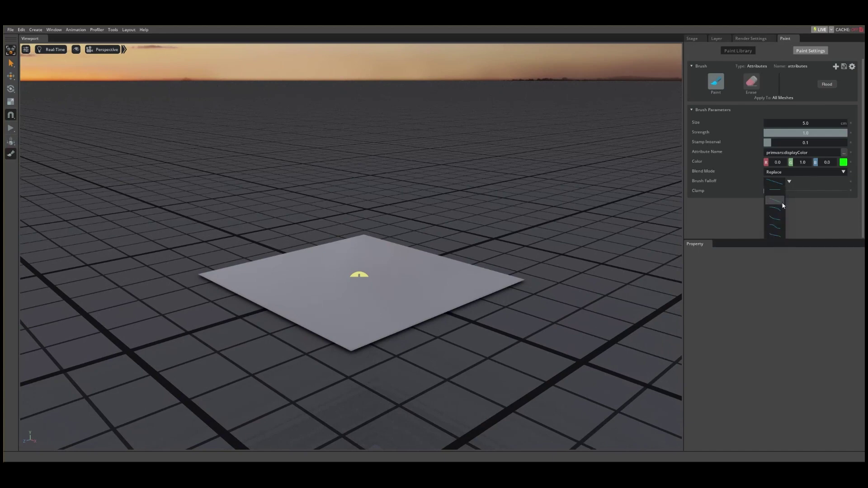
pyautogui.click(804, 203)
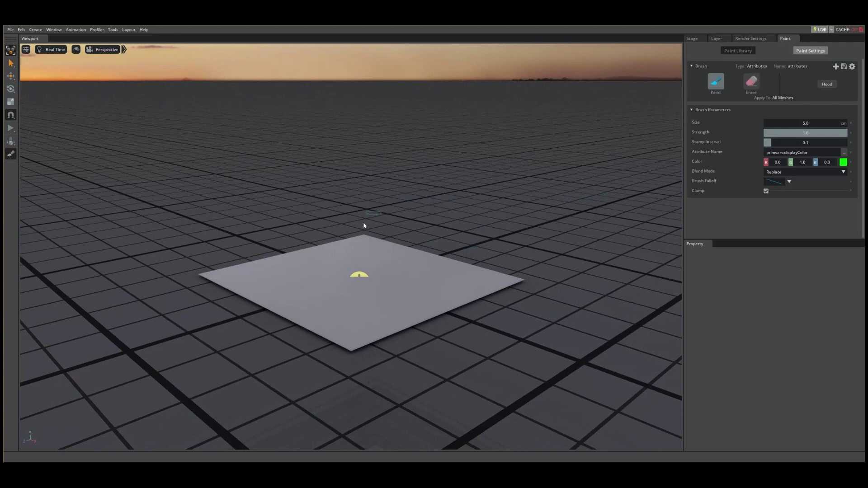
# - Select the plane, view it briefly in wireframe to check its triangles, then return to the Paint brush
pyautogui.press('w')
pyautogui.click(300, 268)
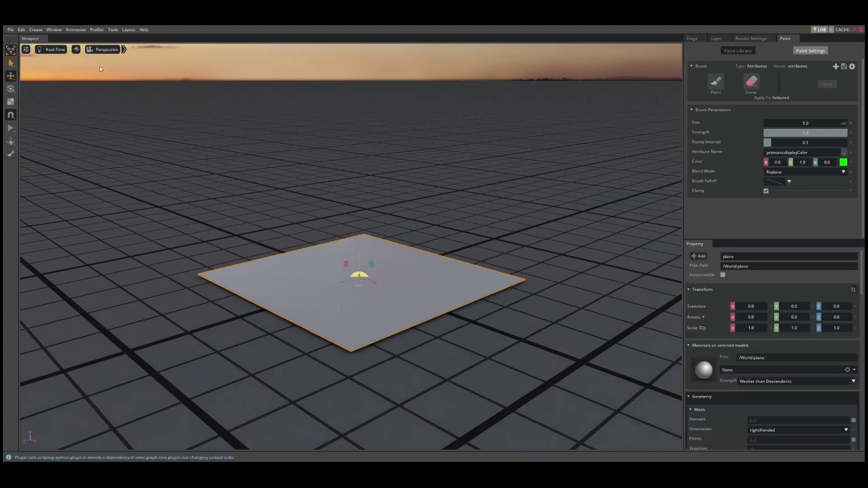
pyautogui.click(52, 49)
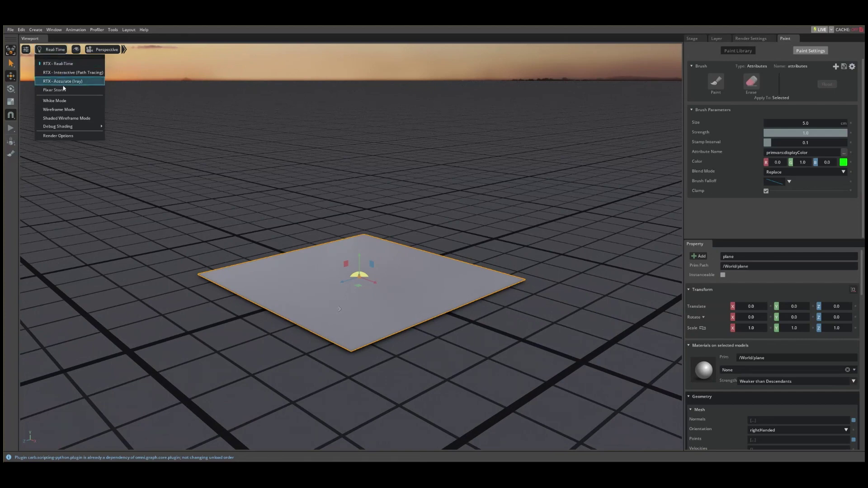
pyautogui.click(67, 110)
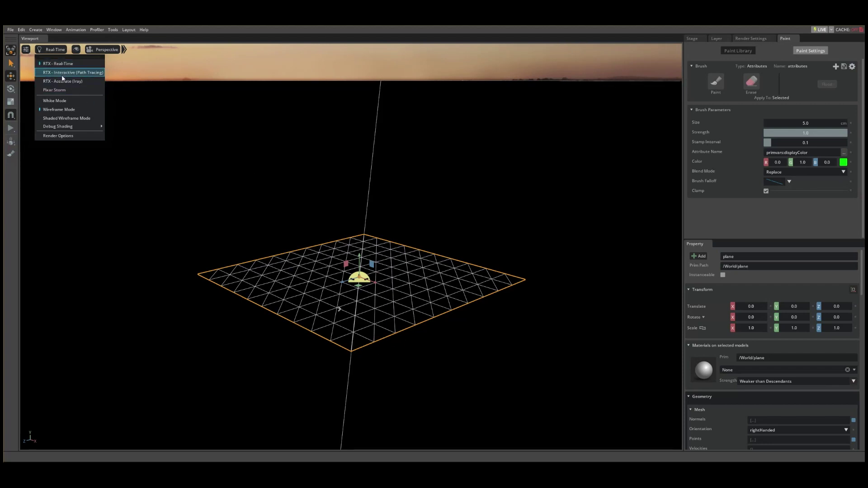
pyautogui.click(59, 110)
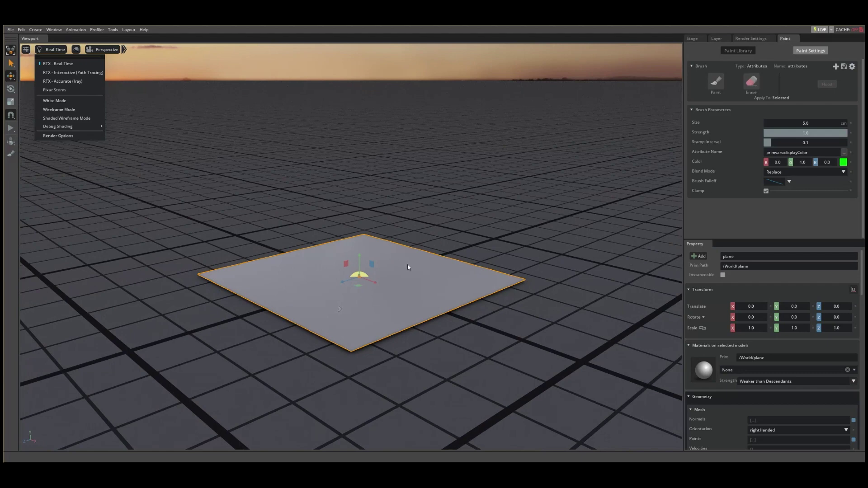
pyautogui.click(443, 38)
pyautogui.click(718, 83)
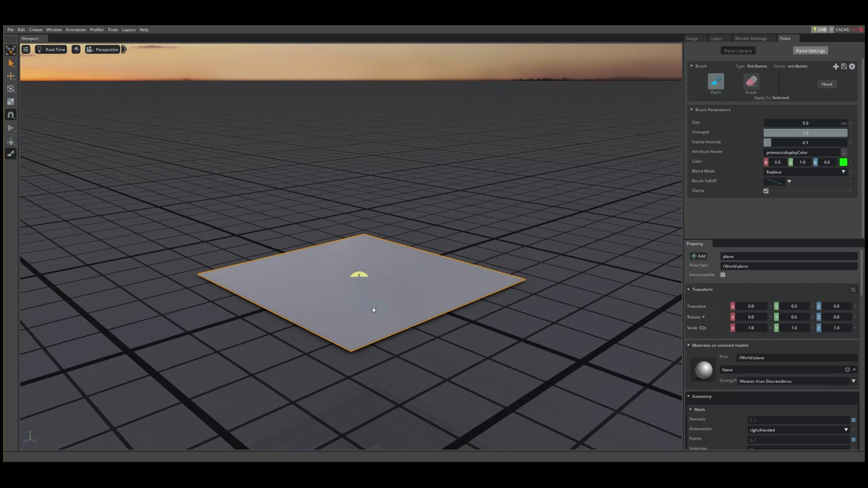
# - Paint green across the plane's middle and left, then enlarge the brush to about 16.9 cm
pyautogui.moveTo(379, 310)
pyautogui.keyDown('alt'); pyautogui.mouseDown()
pyautogui.moveTo(379, 331)
pyautogui.moveTo(358, 312)
pyautogui.moveTo(349, 336)
pyautogui.mouseUp(); pyautogui.keyUp('alt')
pyautogui.moveTo(343, 299)
pyautogui.mouseDown()
pyautogui.moveTo(318, 299)
pyautogui.moveTo(313, 279)
pyautogui.mouseUp()
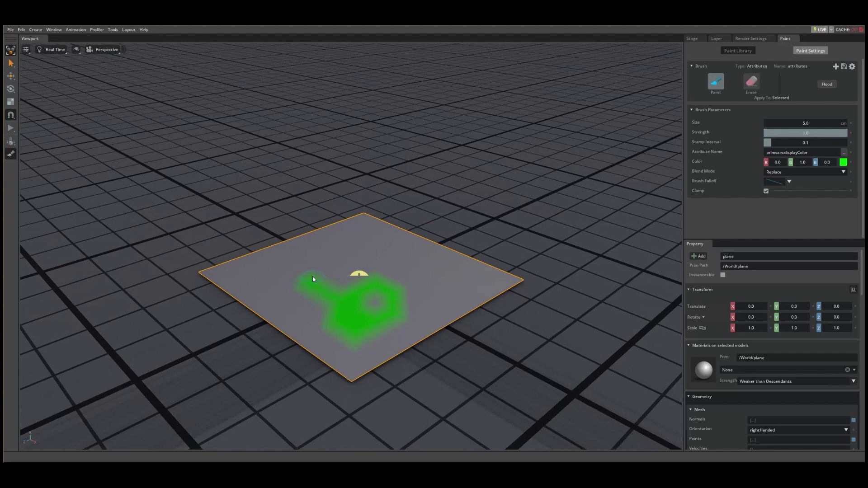
pyautogui.moveTo(357, 285)
pyautogui.keyDown('ctrl'); pyautogui.mouseDown()
pyautogui.moveTo(368, 289)
pyautogui.moveTo(346, 248)
pyautogui.moveTo(297, 249)
pyautogui.moveTo(285, 303)
pyautogui.moveTo(359, 316)
pyautogui.moveTo(401, 288)
pyautogui.mouseUp(); pyautogui.keyUp('ctrl')
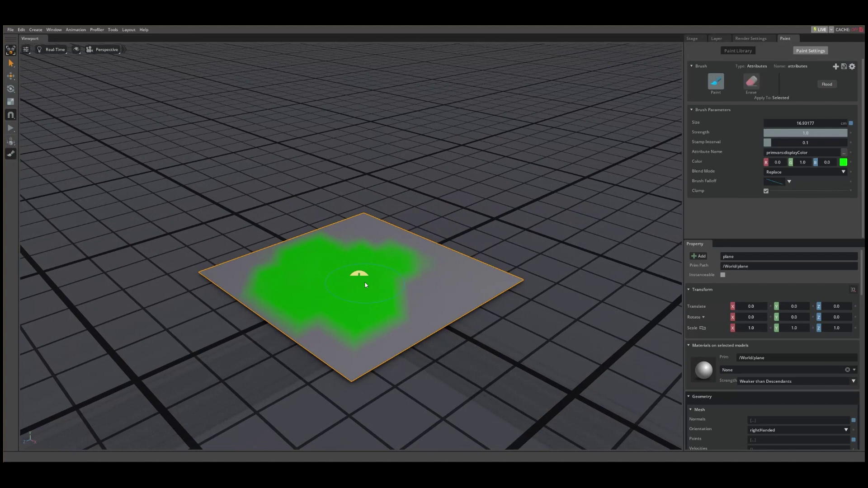
# - Paint red with Add blending across the plane's right side, giving yellow and pink patches
pyautogui.click(791, 172)
pyautogui.click(793, 186)
pyautogui.click(844, 162)
pyautogui.moveTo(835, 172); pyautogui.dragTo(837, 163)
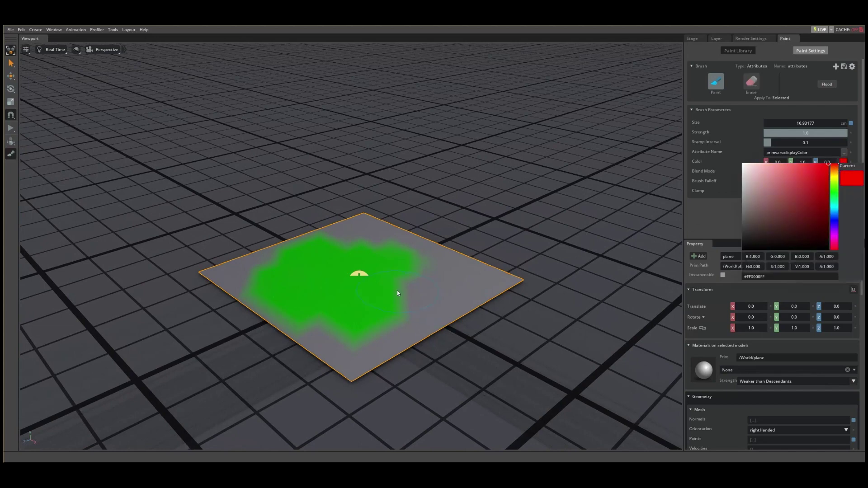
pyautogui.moveTo(397, 293)
pyautogui.mouseDown()
pyautogui.moveTo(368, 311)
pyautogui.moveTo(384, 316)
pyautogui.moveTo(416, 294)
pyautogui.moveTo(425, 259)
pyautogui.moveTo(478, 286)
pyautogui.moveTo(437, 312)
pyautogui.mouseUp()
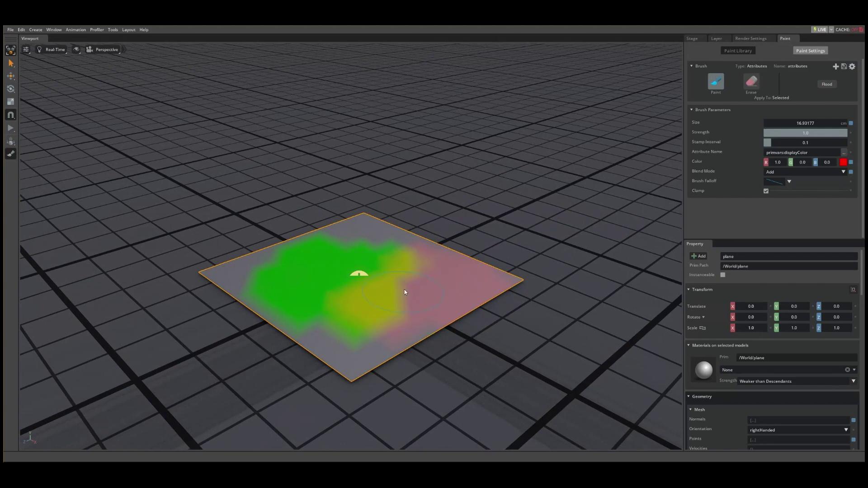
# - Set the brush colour to grey 0.5, 0.5, 0.5 and flood the whole plane with it
pyautogui.click(843, 162)
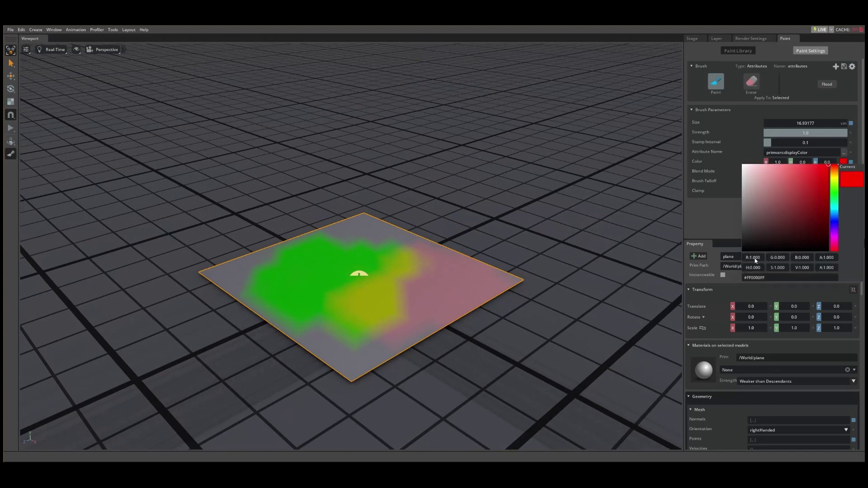
pyautogui.doubleClick(755, 258)
pyautogui.write('0.5')
pyautogui.press('Tab')
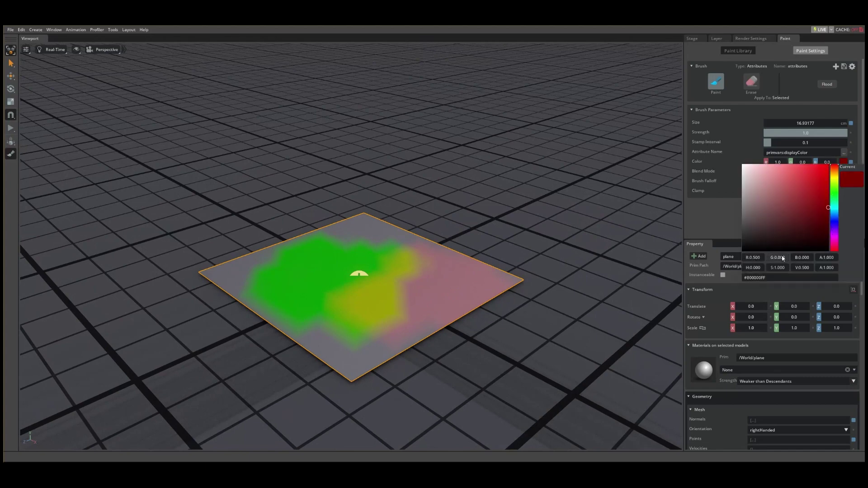
pyautogui.write('.5')
pyautogui.press('Tab')
pyautogui.write('.5')
pyautogui.press('Return')
pyautogui.click(730, 226)
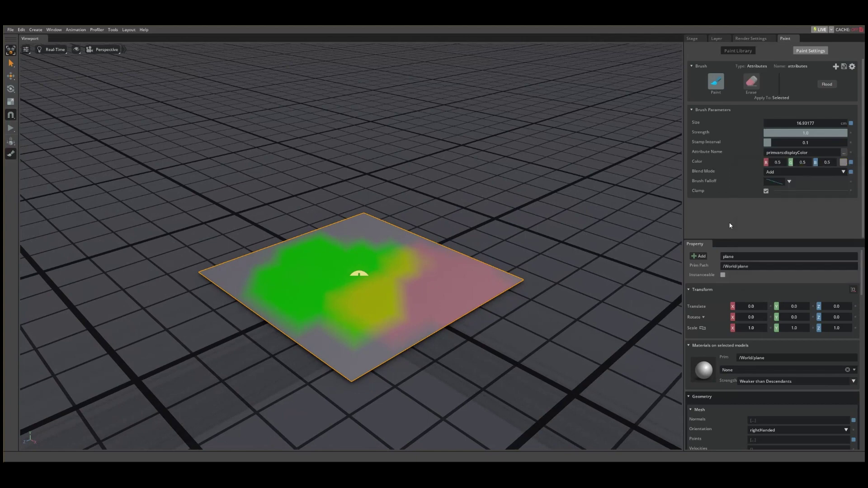
pyautogui.click(827, 85)
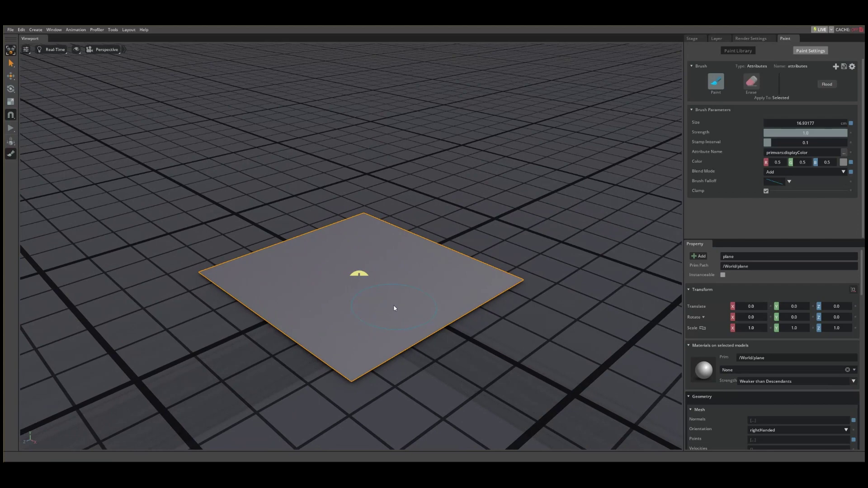